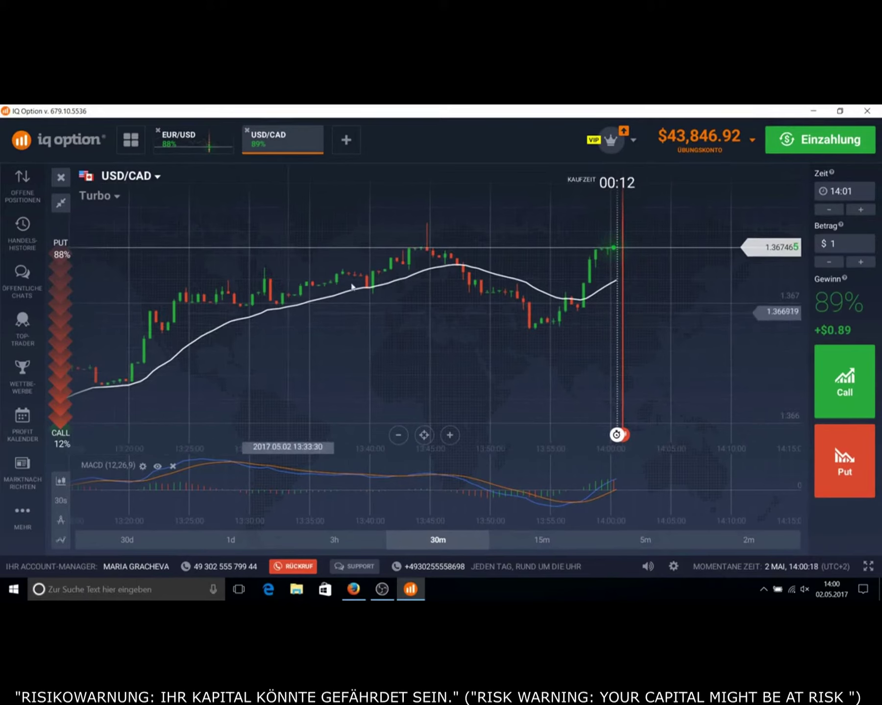
click(61, 481)
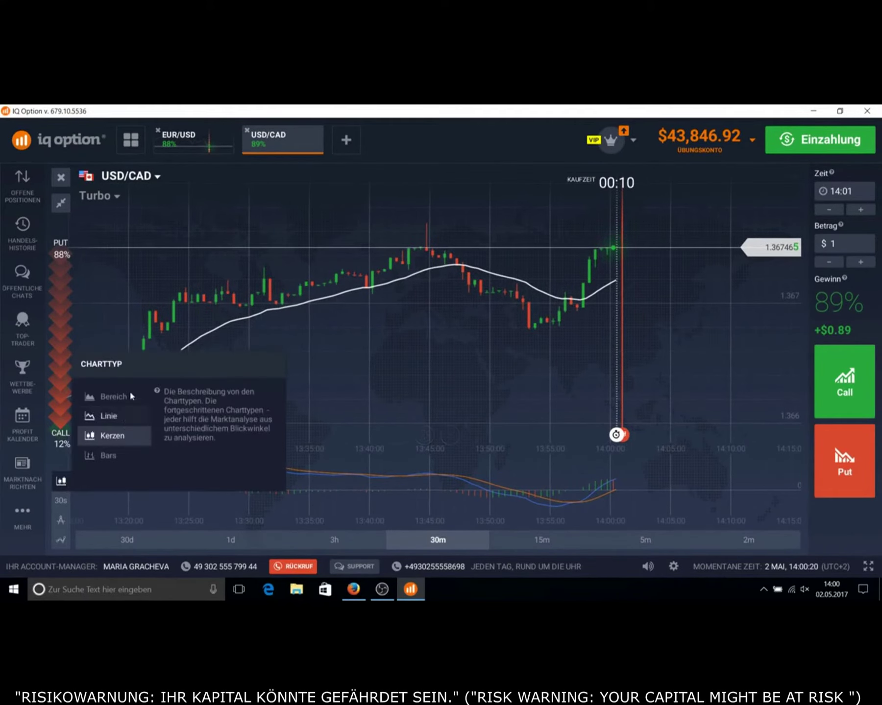
click(353, 373)
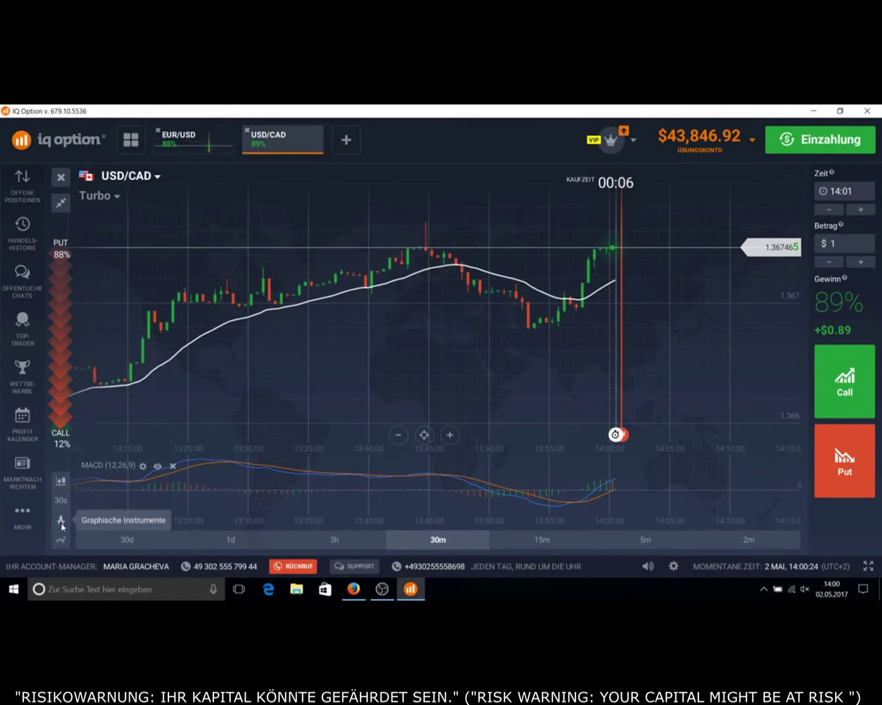
Step: Configure a new moving average (MA) indicator for the USD/CAD chart with type EMA and period 21
click(61, 540)
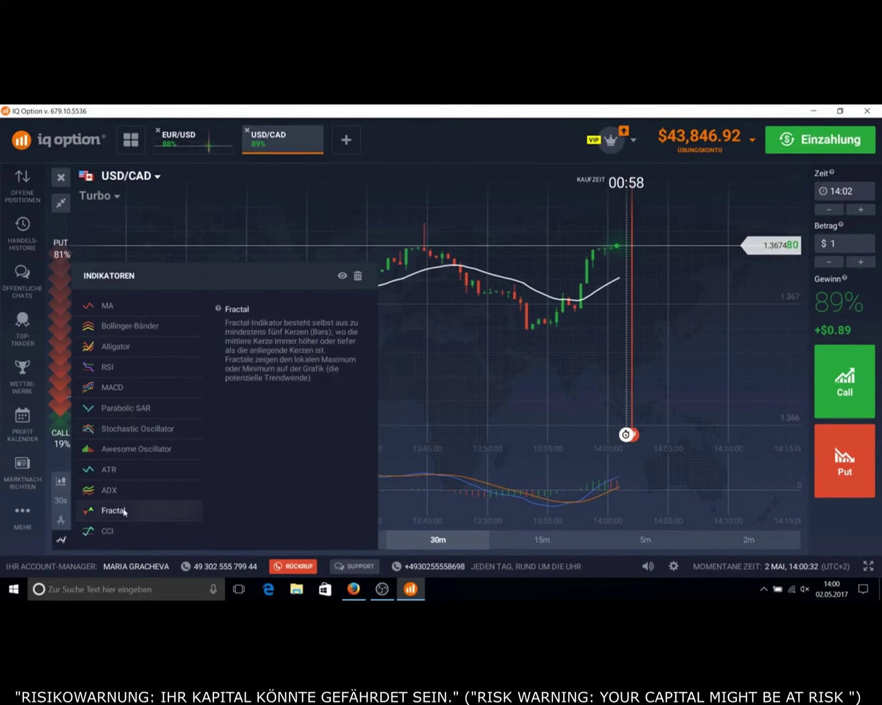
click(142, 300)
click(399, 330)
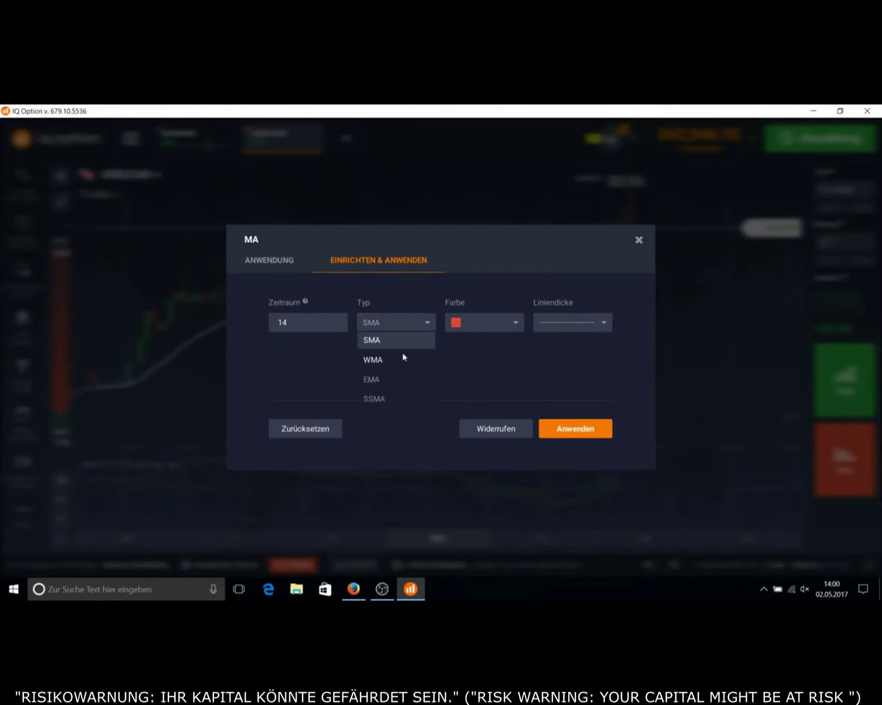
click(396, 377)
click(314, 319)
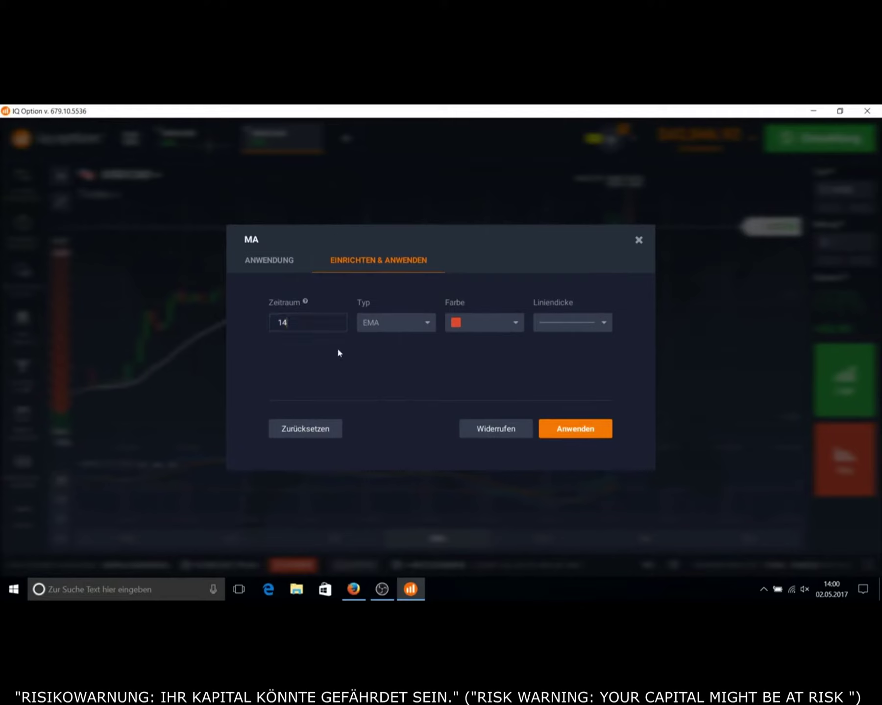
key(BackSpace)
key(BackSpace)
text(21)
Step: Give the moving average line a white colour and a thicker stroke, and apply the indicator
click(513, 327)
click(506, 354)
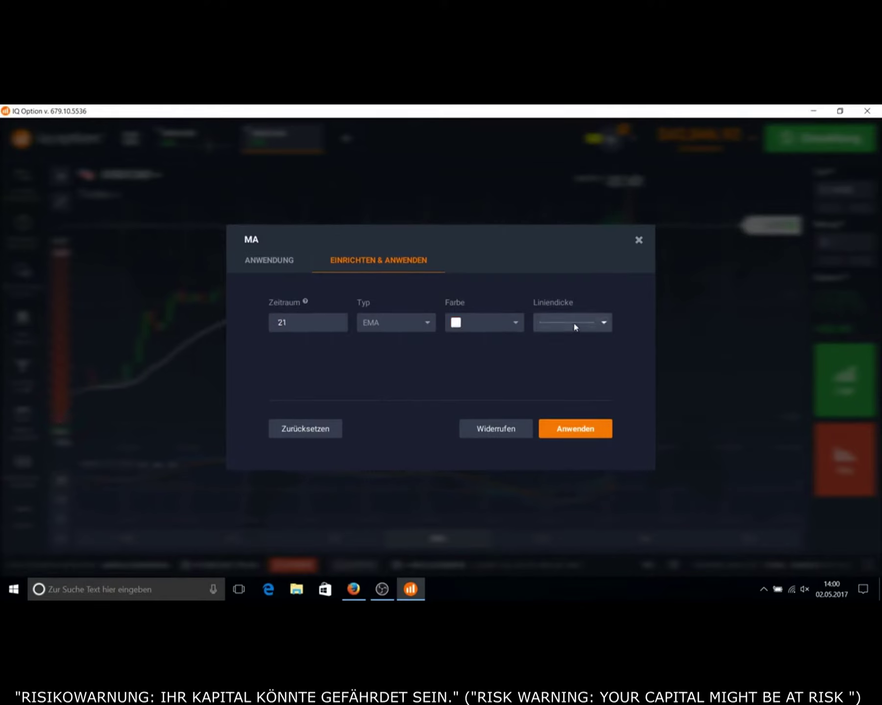
click(572, 322)
click(578, 369)
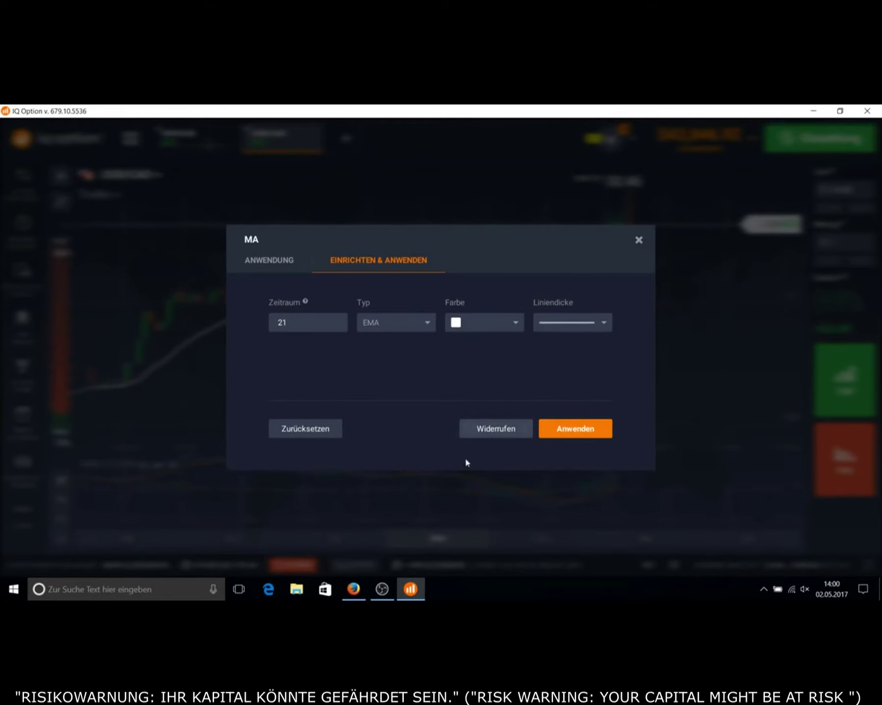
click(571, 425)
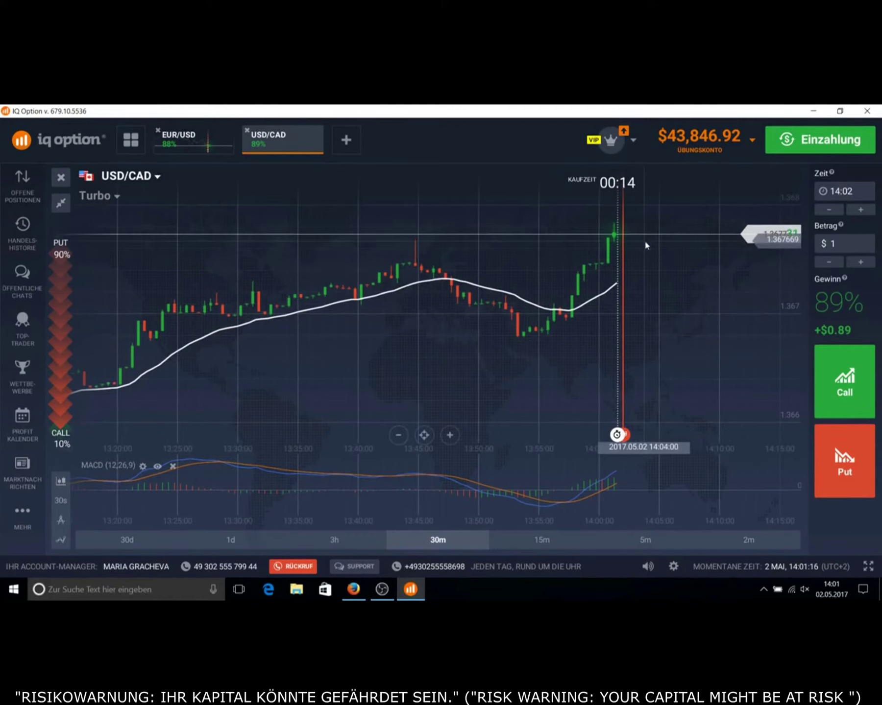
Step: Buy a $1 Call option on USD/CAD expiring at 14:02 and review the available expiry times
click(845, 382)
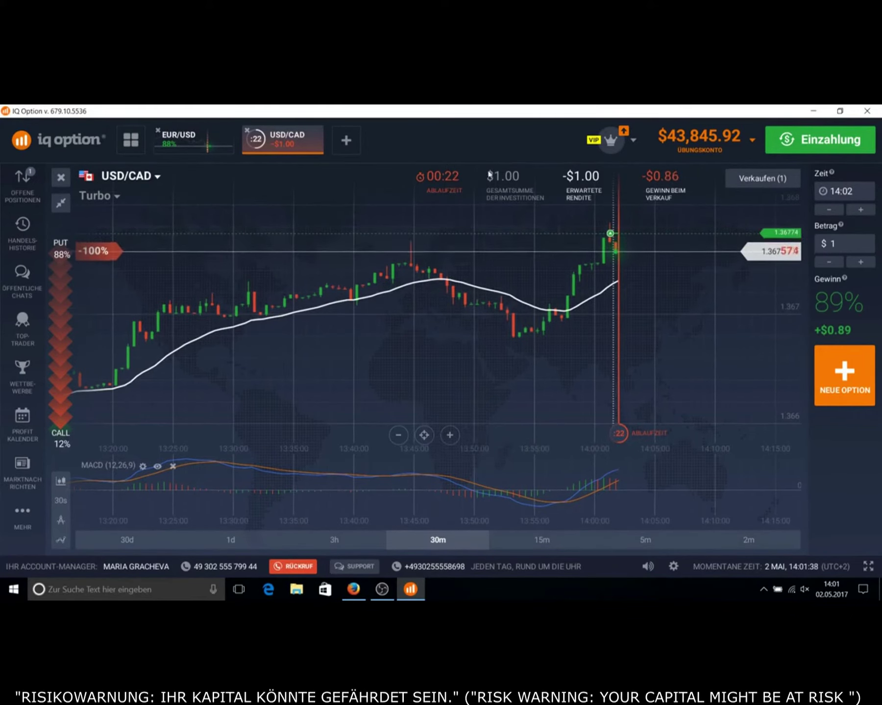
click(844, 191)
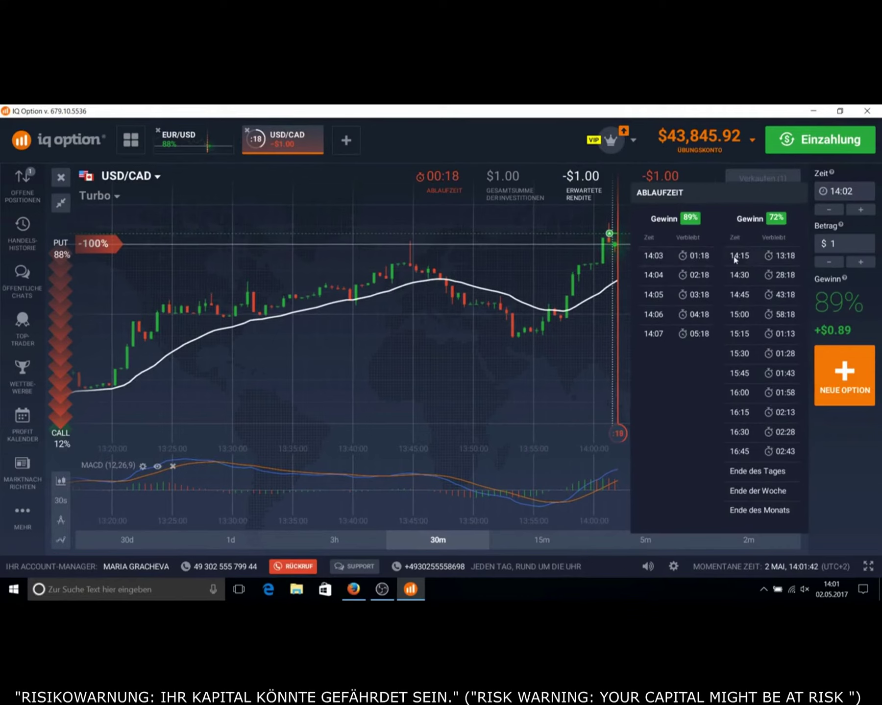
click(593, 377)
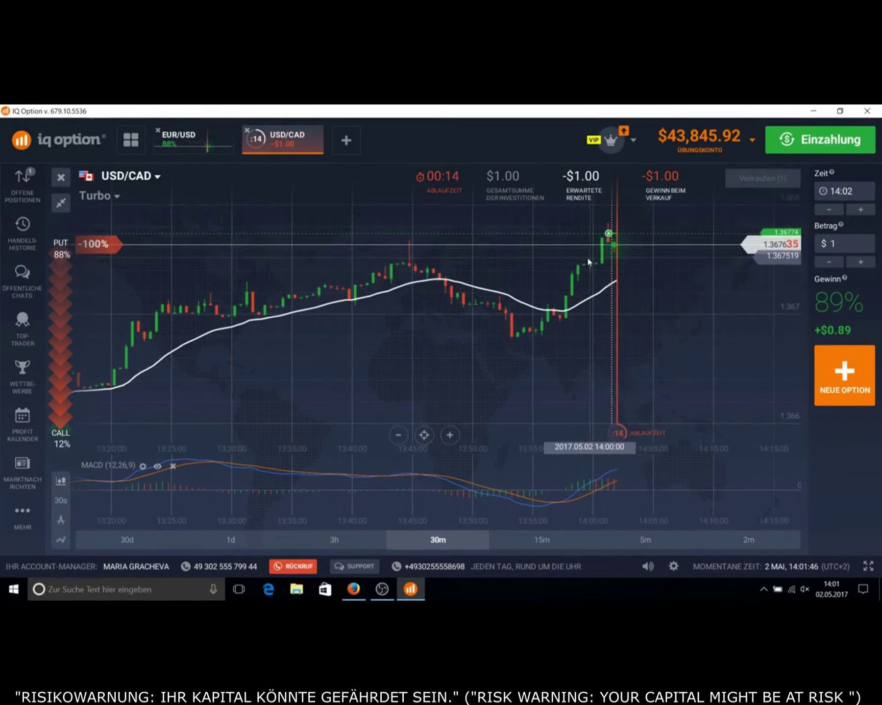
Step: Set the trade amount to $3, buy a Put option expiring at 14:03, and dismiss the previous trade's result notices
click(850, 242)
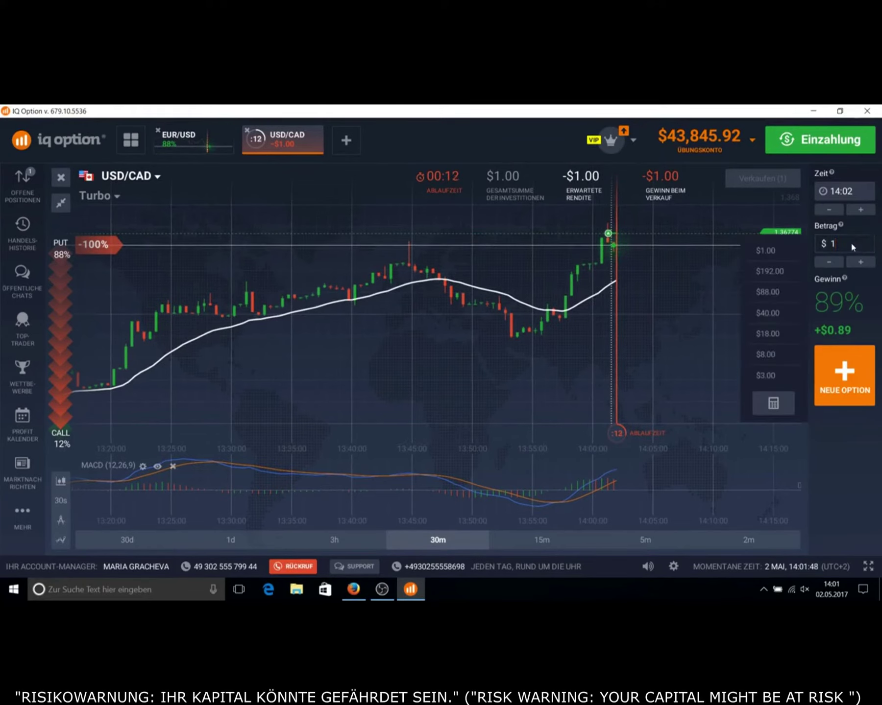
key(BackSpace)
text(3)
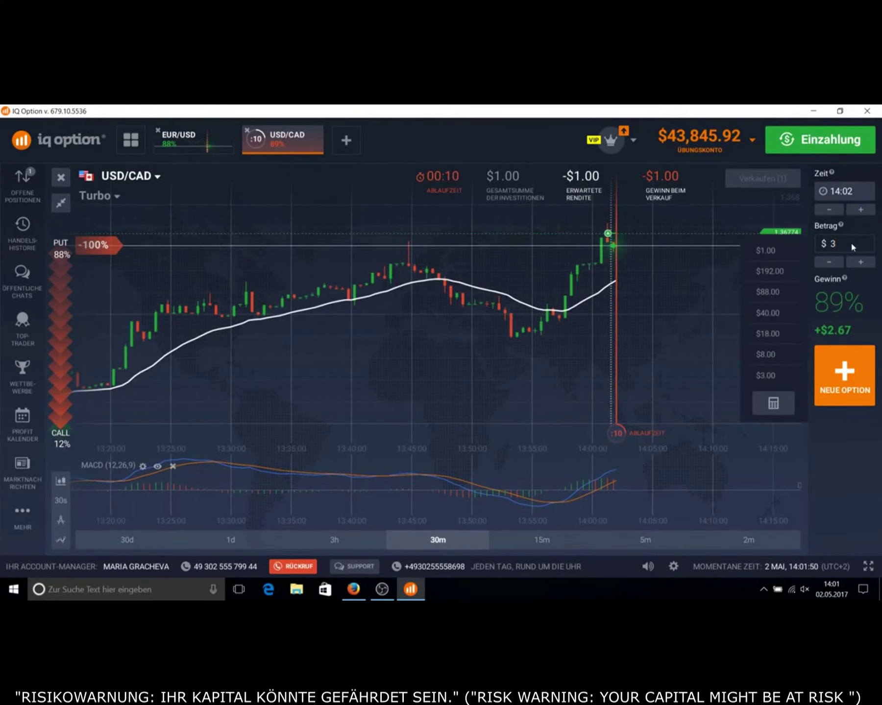
click(705, 336)
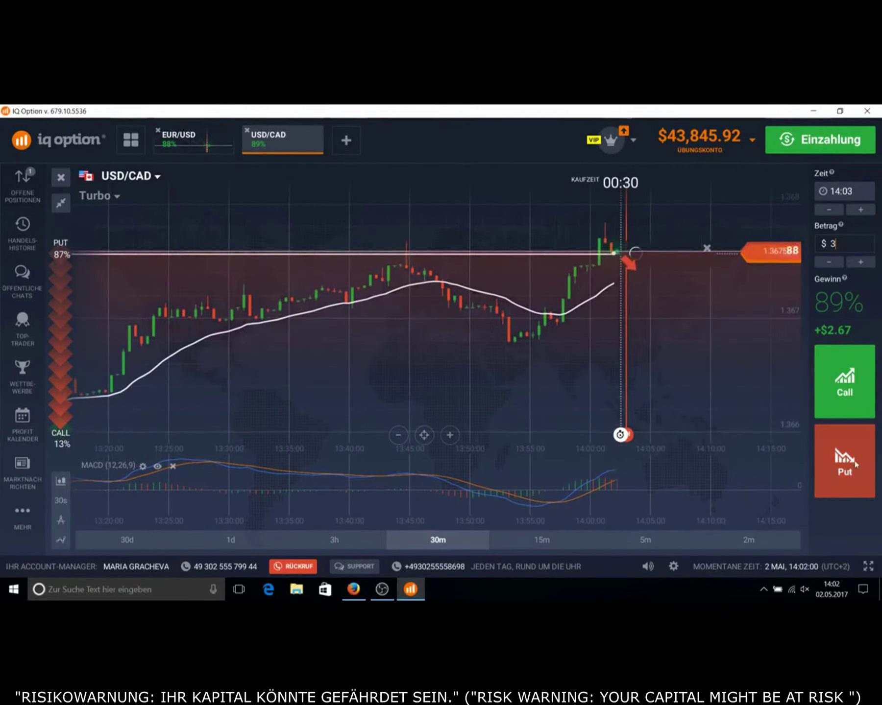
click(855, 464)
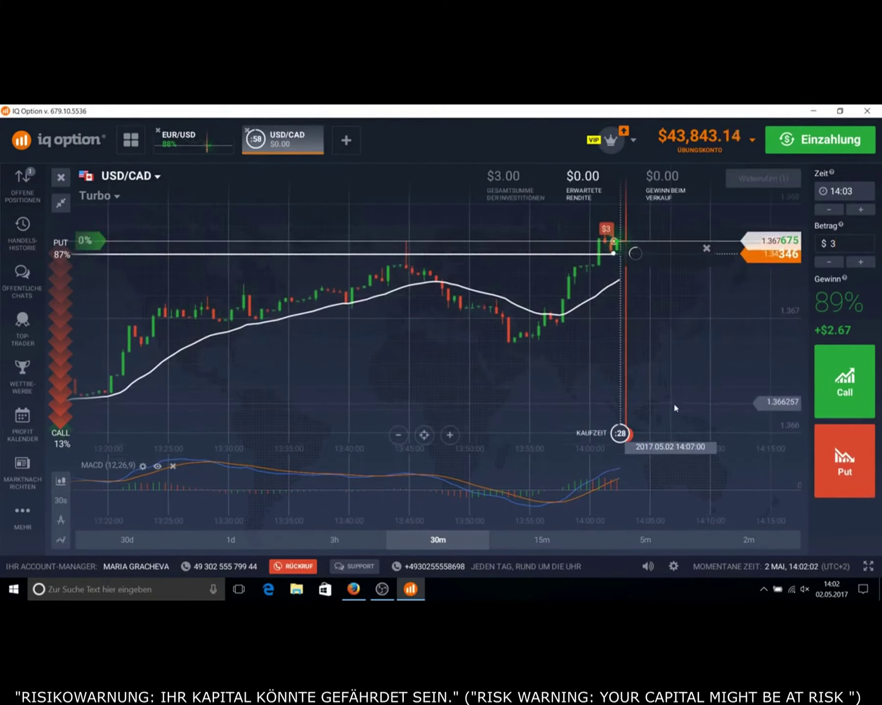
click(706, 249)
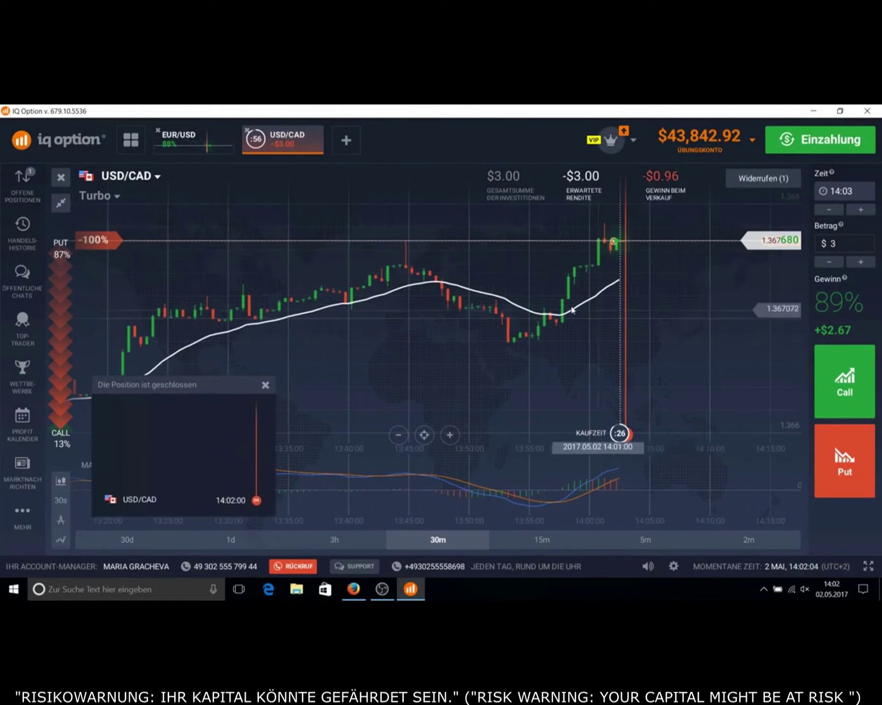
click(265, 385)
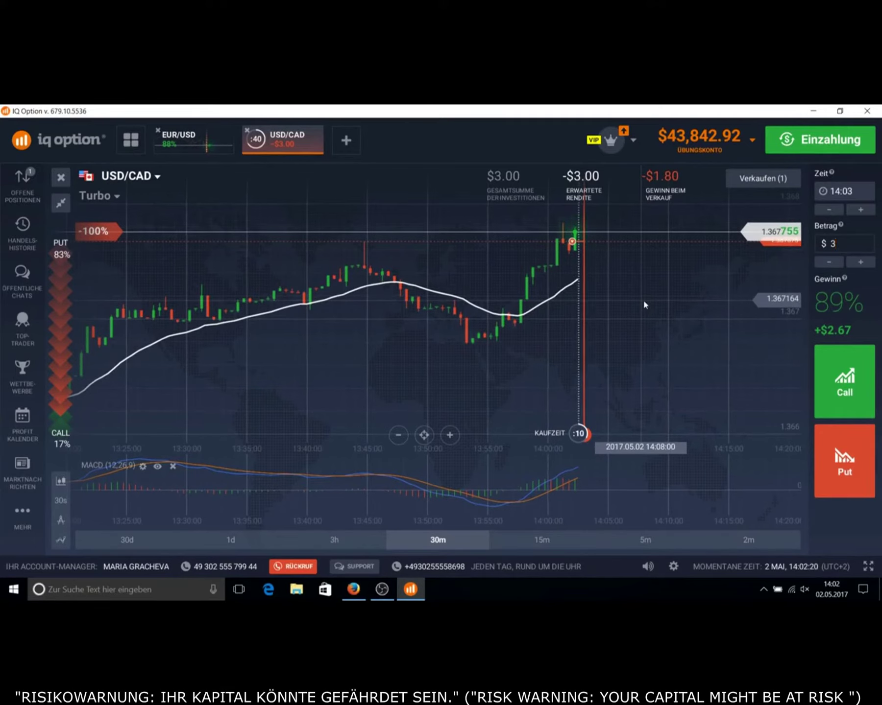
Step: Set the trade amount to $8, buy a Call option expiring at 14:04, and dismiss the previous trade's result
mouse_move(563, 244)
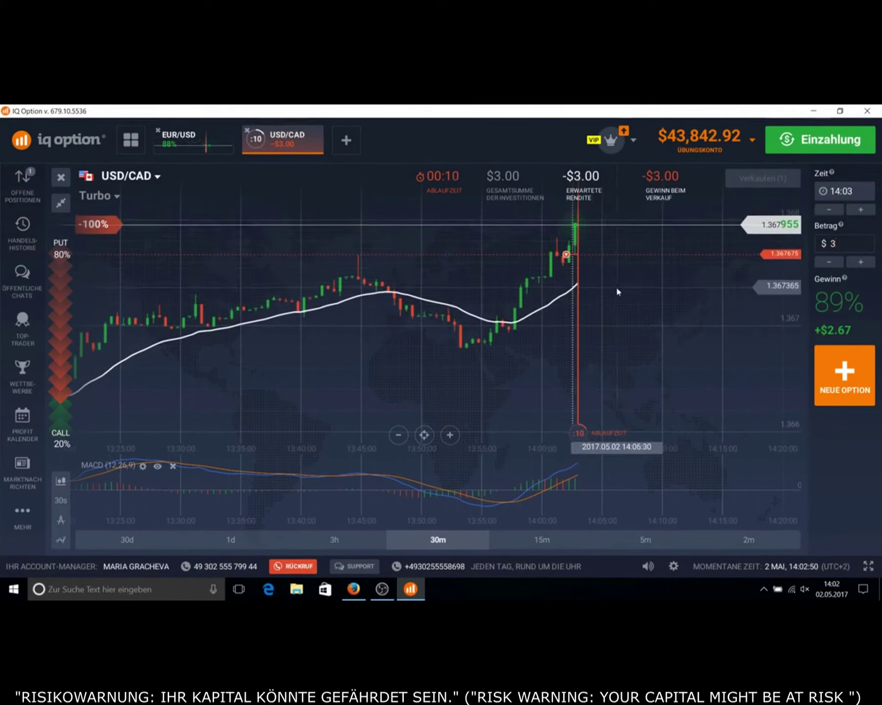
click(857, 242)
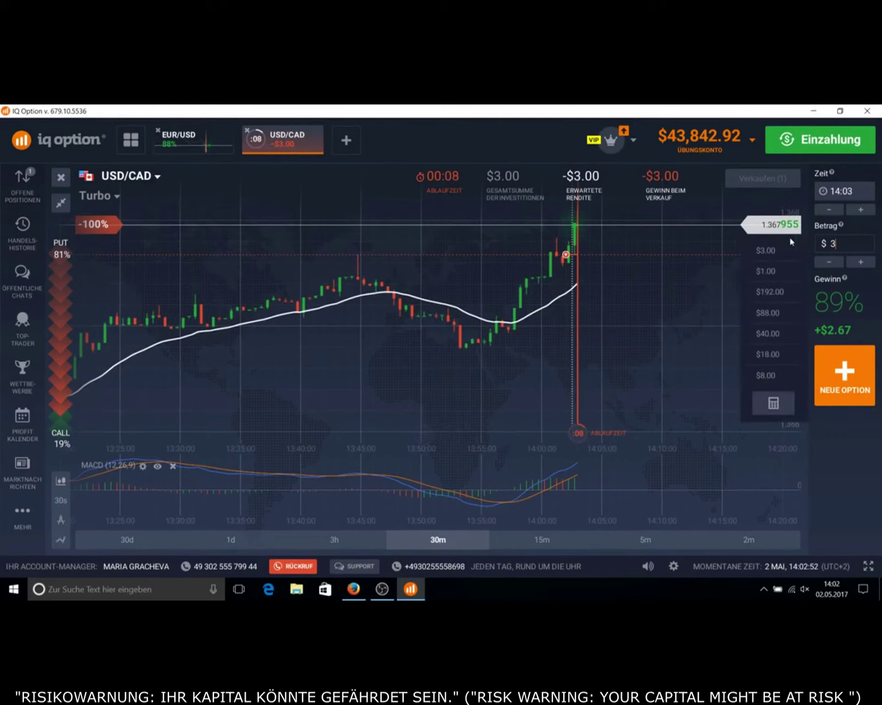
click(773, 375)
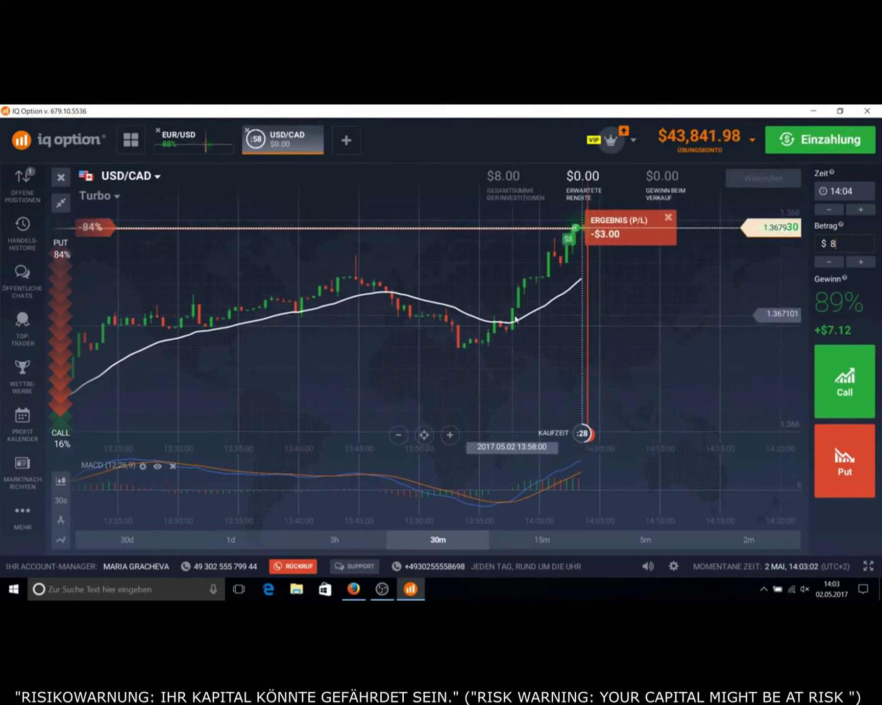
click(667, 217)
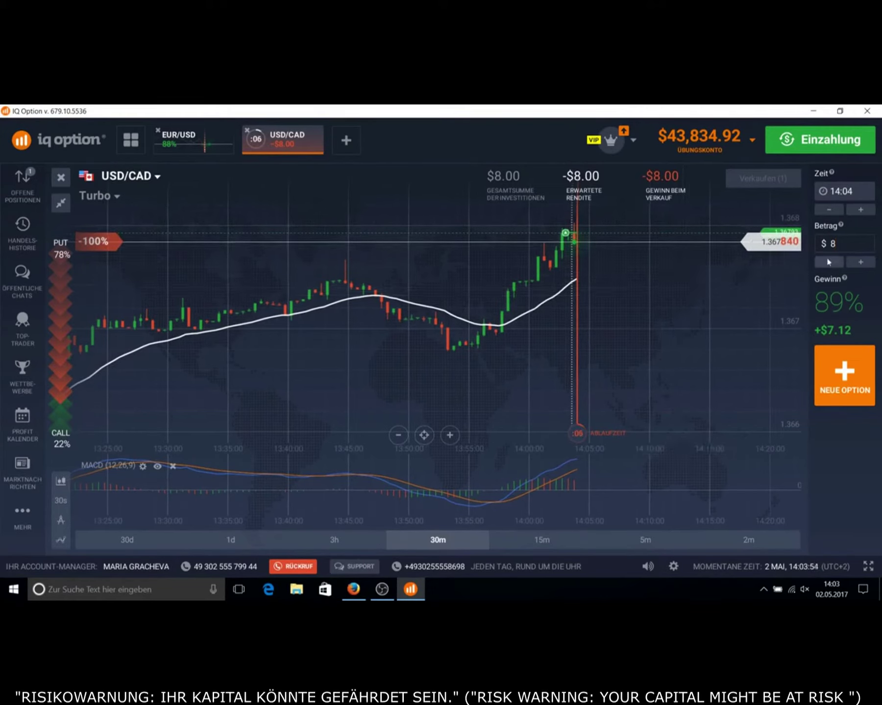
Step: Reset the trade amount to $1 and buy a Call option on USD/CAD expiring at 14:05
click(852, 244)
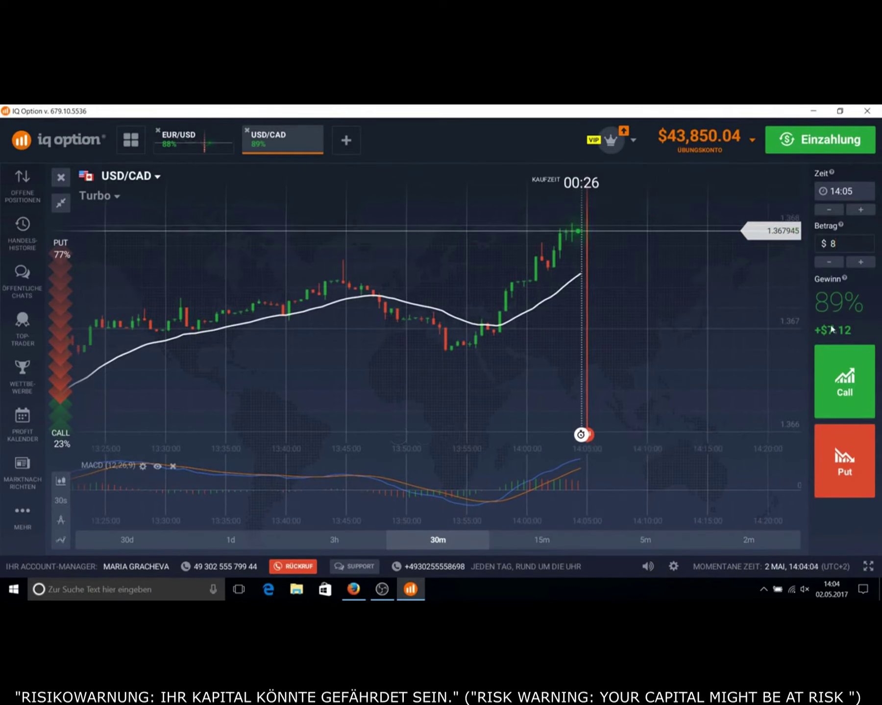
key(BackSpace)
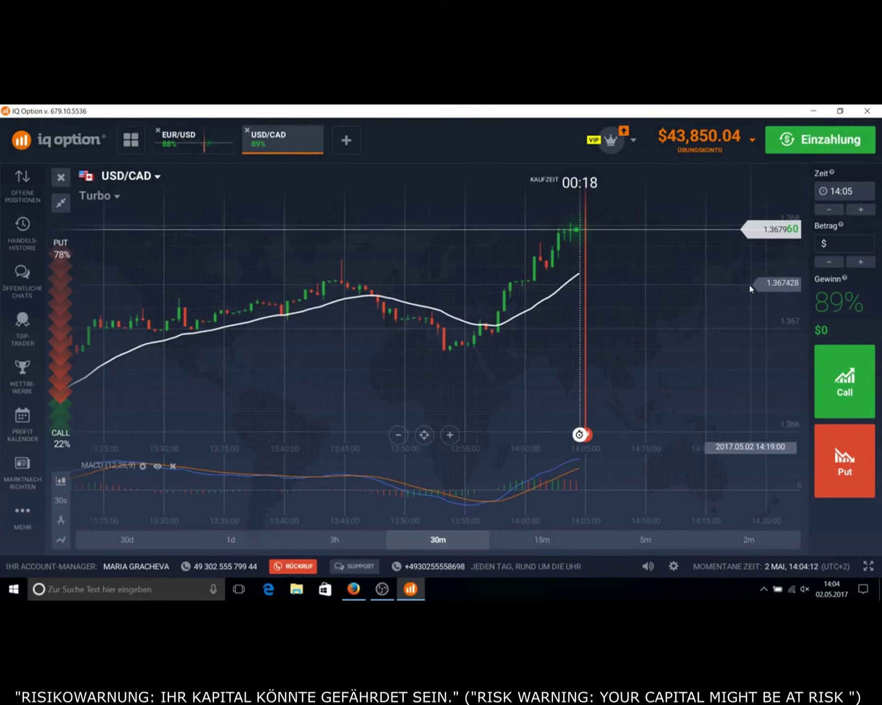
click(848, 245)
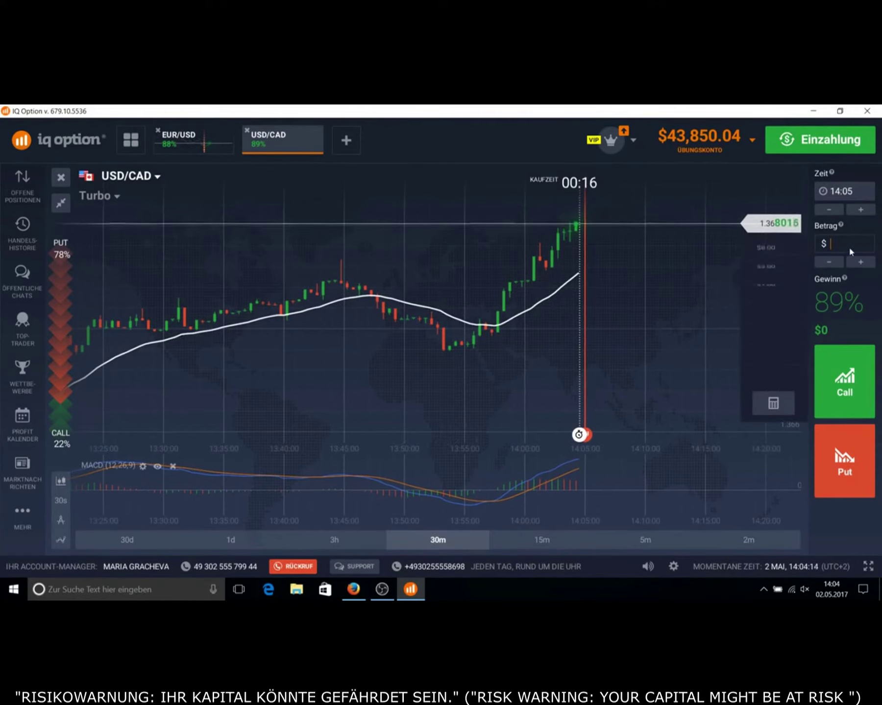
click(781, 291)
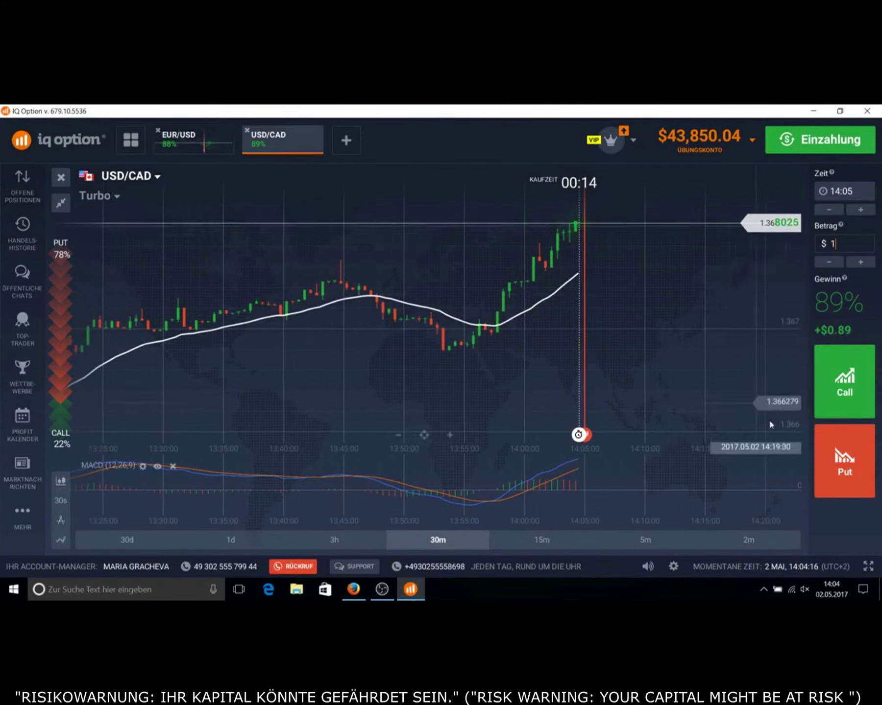
click(843, 409)
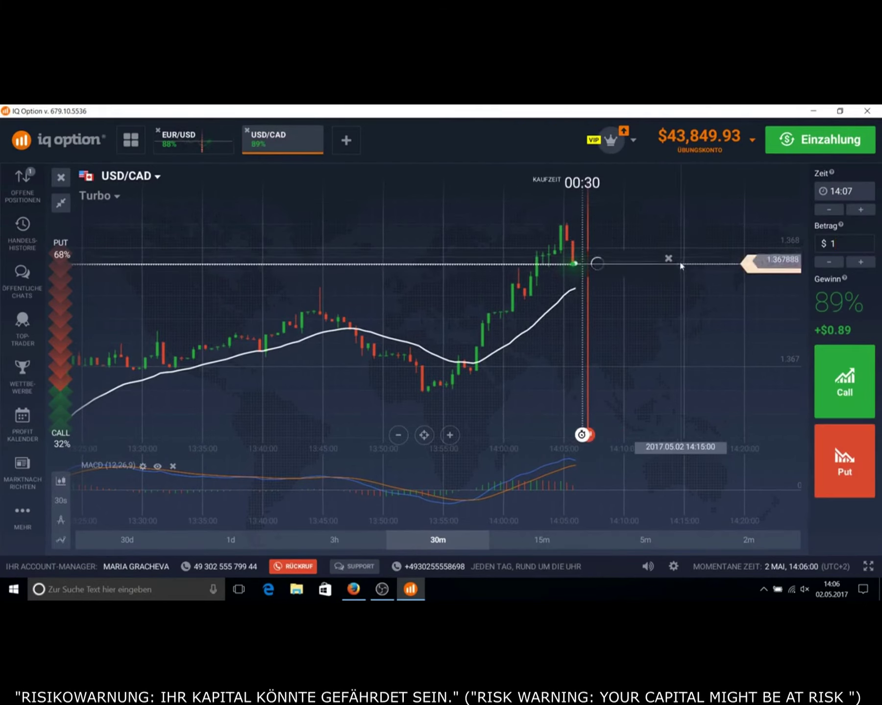
Step: Raise the trade amount to $3 and buy a Put option on USD/CAD expiring at 14:07
click(845, 244)
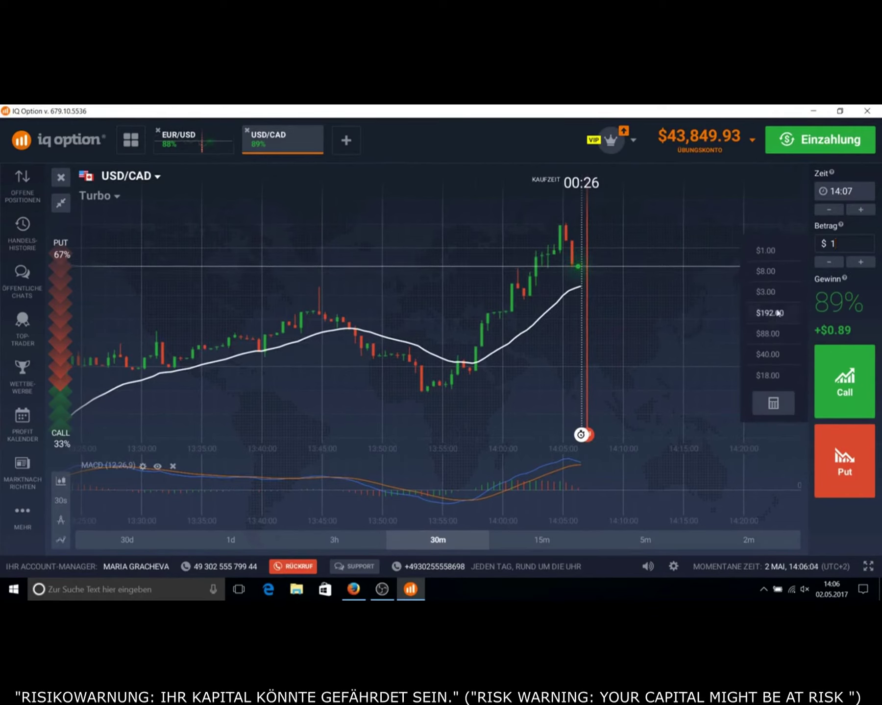
click(766, 292)
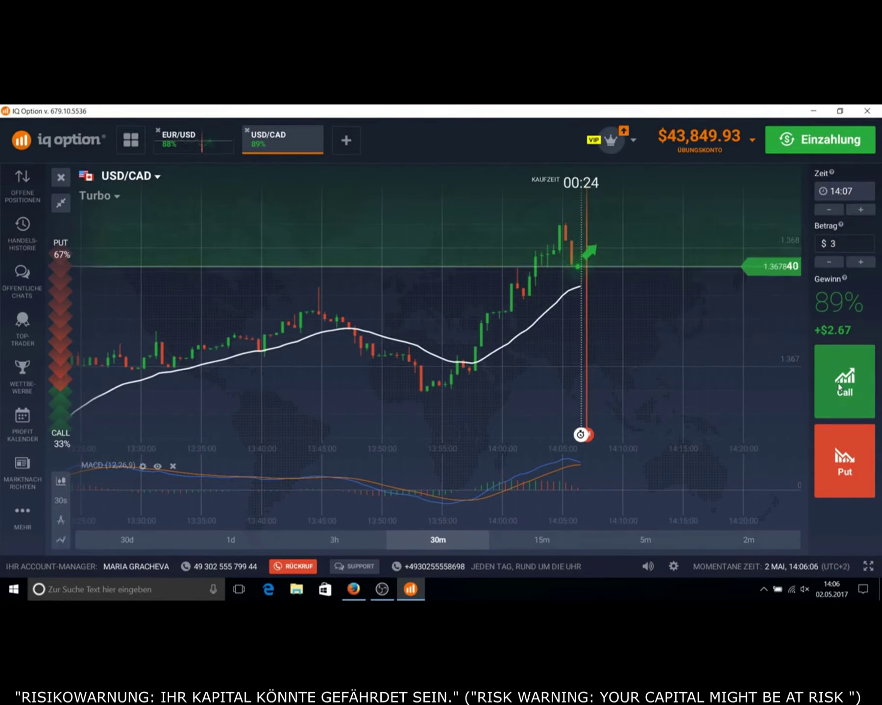
click(844, 461)
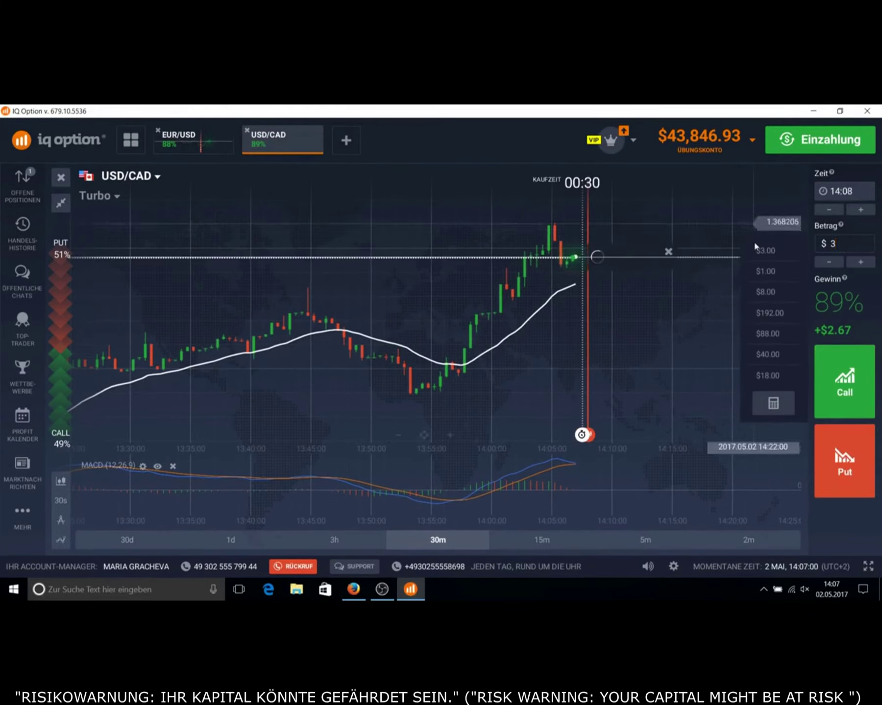
Step: Raise the trade amount to $8 and buy a Call option on USD/CAD expiring at 14:08
click(767, 290)
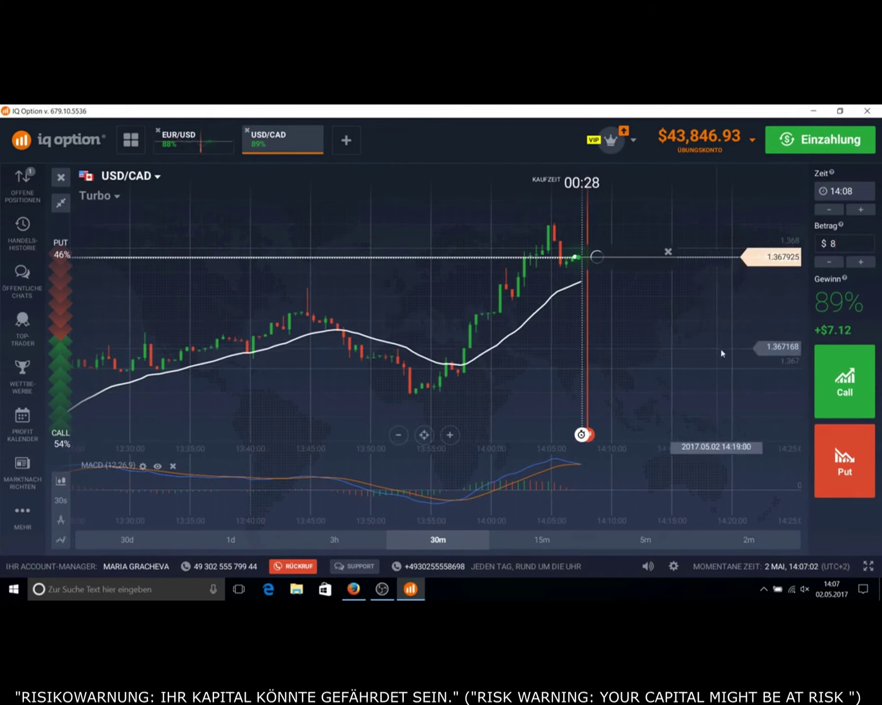
click(840, 400)
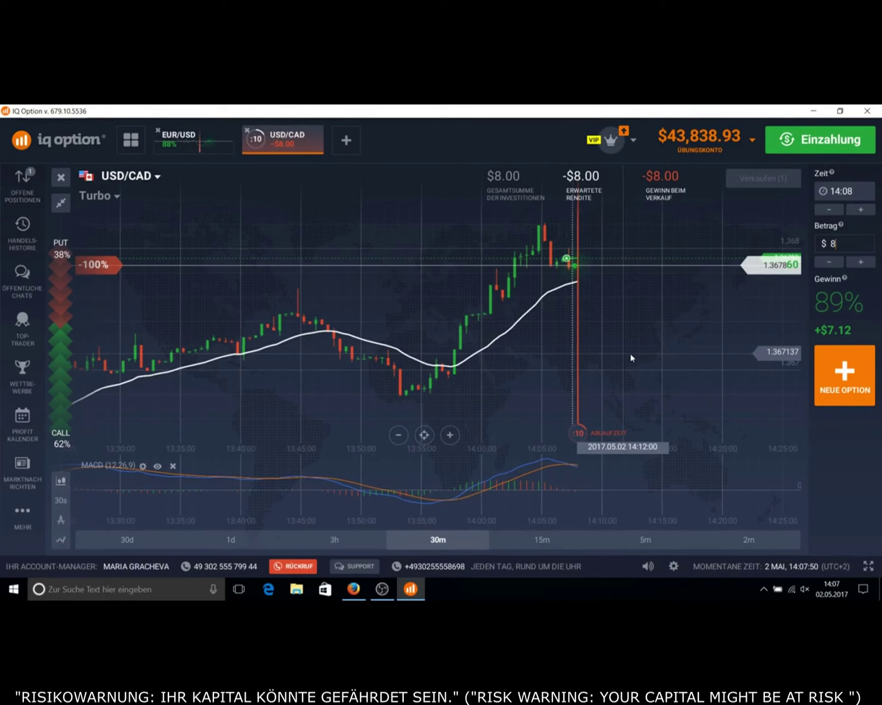
Step: Raise the trade amount to $18 and buy a Put option on USD/CAD expiring at 14:09
click(853, 245)
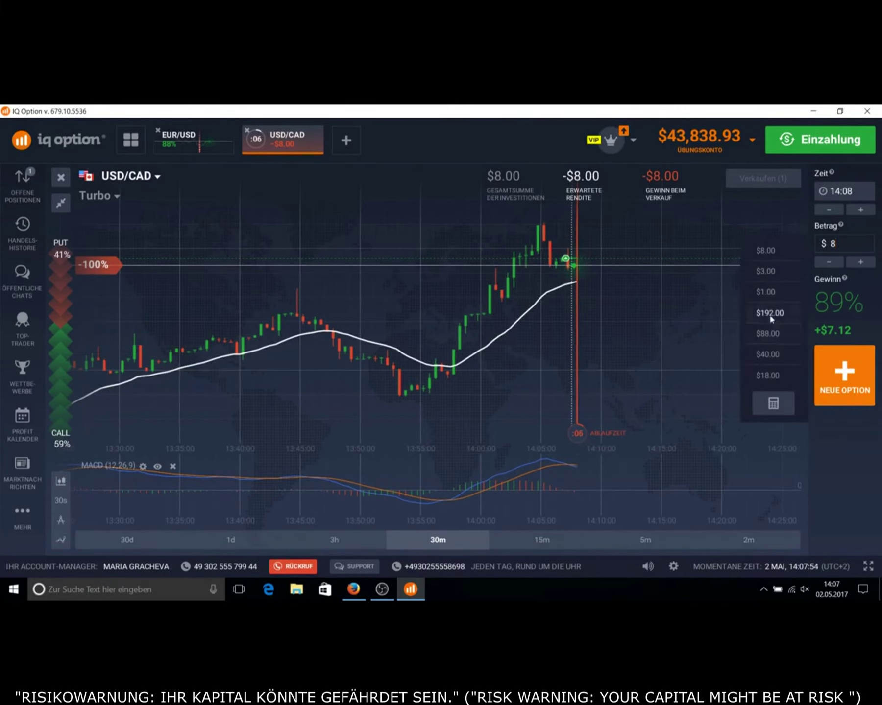
click(770, 373)
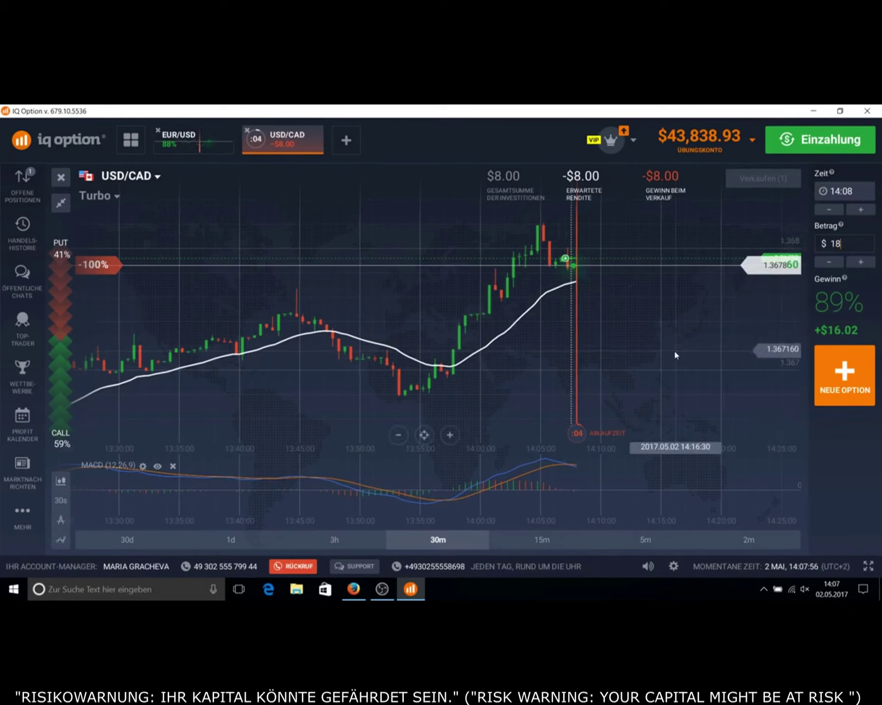
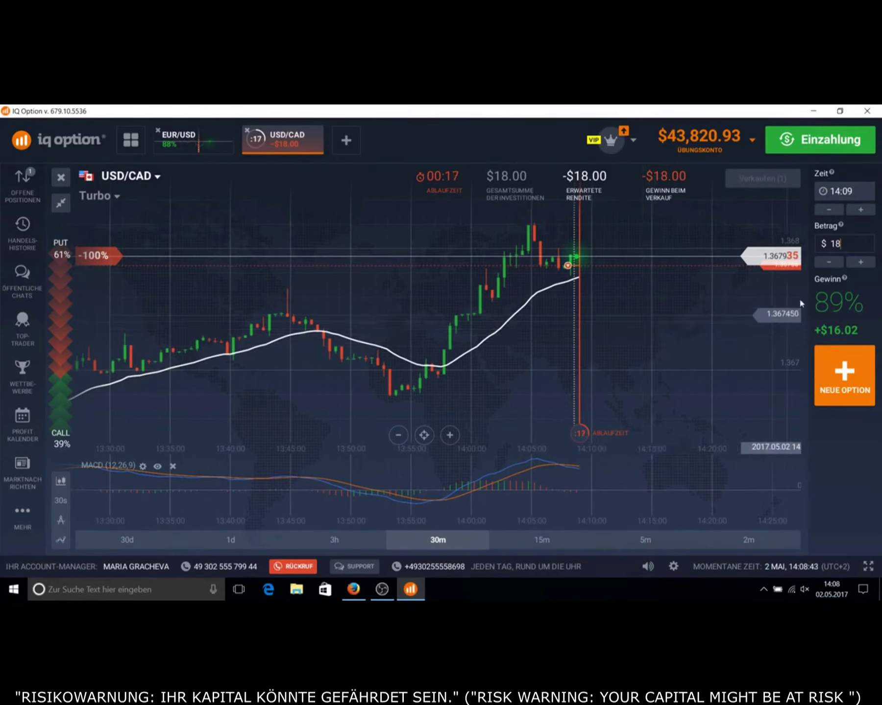
Step: Raise the trade amount to $40 and buy a Call option on USD/CAD expiring at 14:10
click(853, 242)
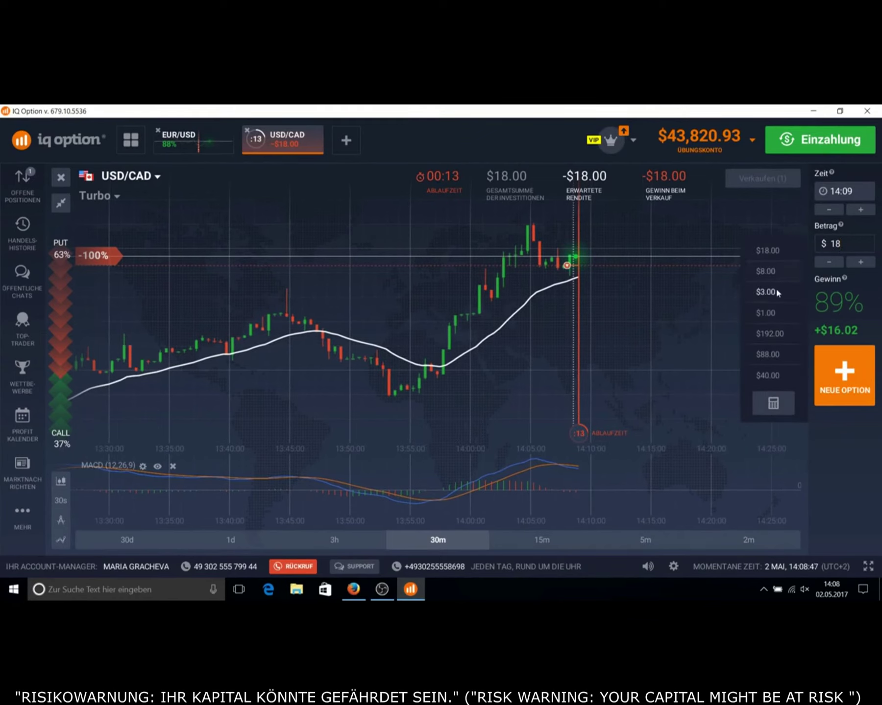
click(772, 378)
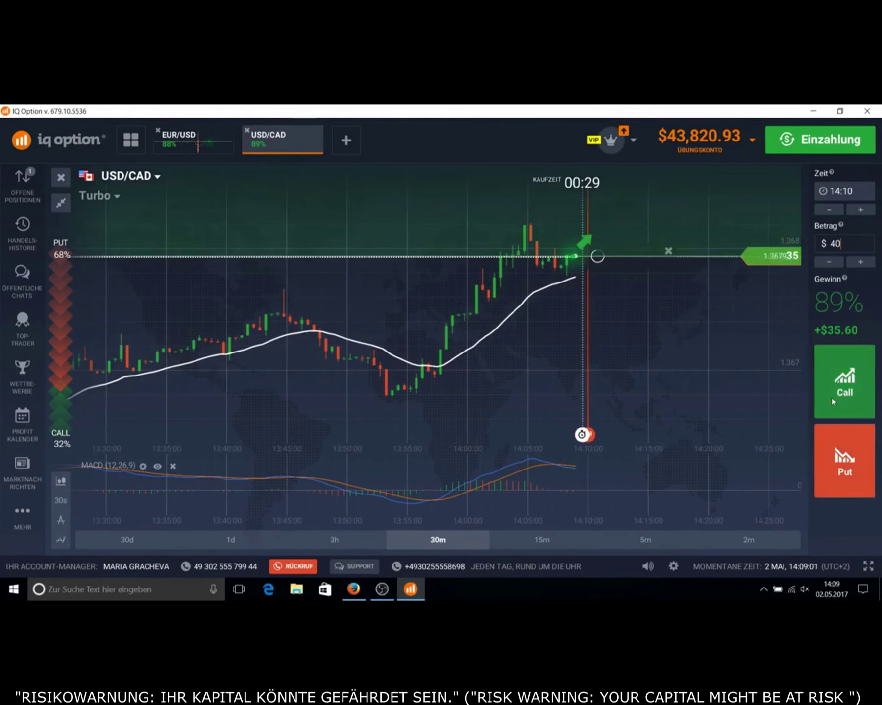
key(shift+w)
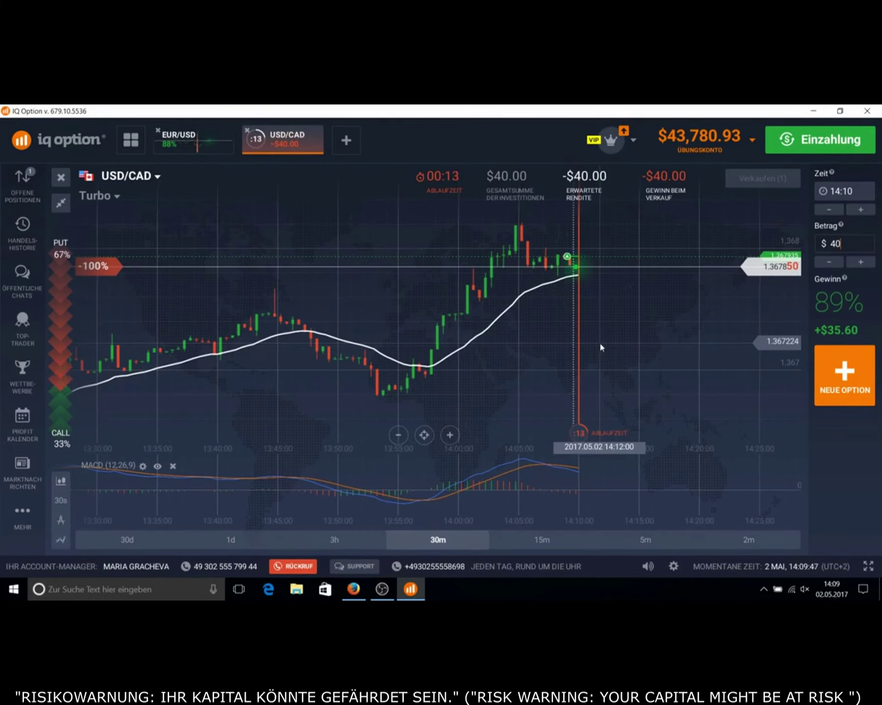
Step: Raise the trade amount to $88 and buy a Put option on USD/CAD expiring at 14:11
click(849, 243)
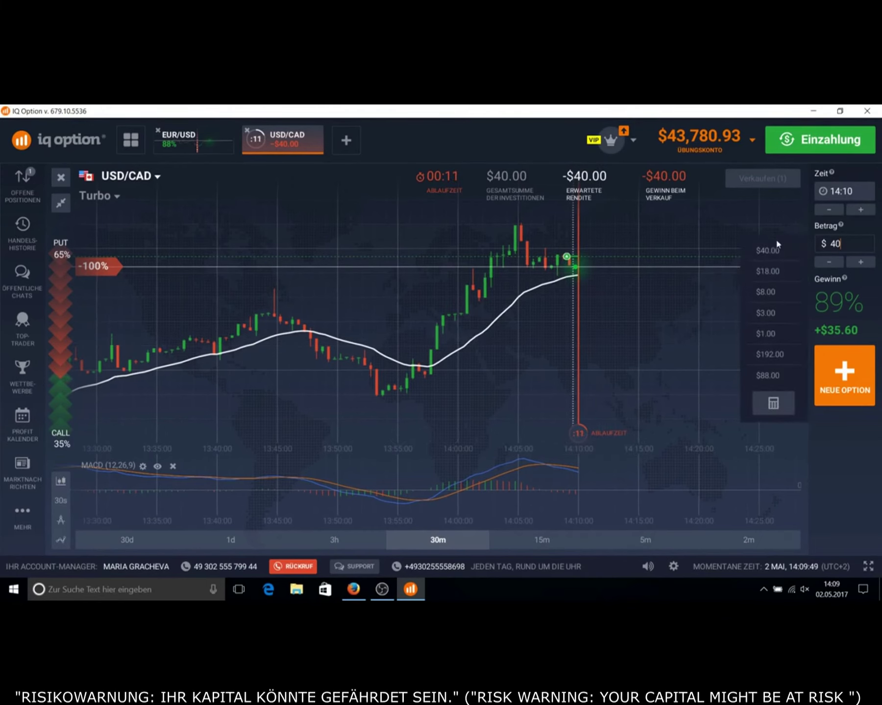
click(767, 376)
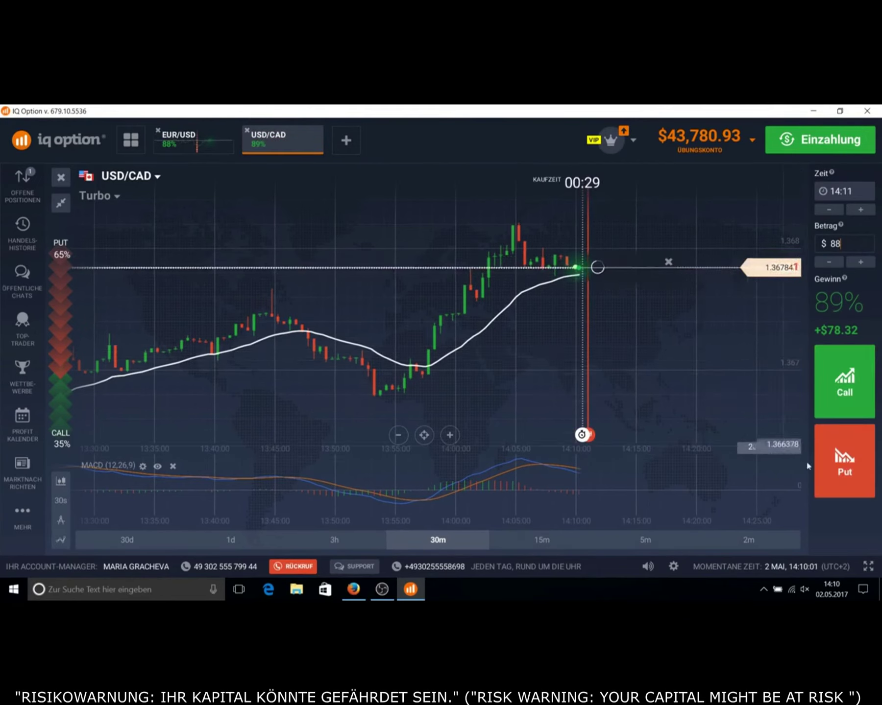
click(828, 457)
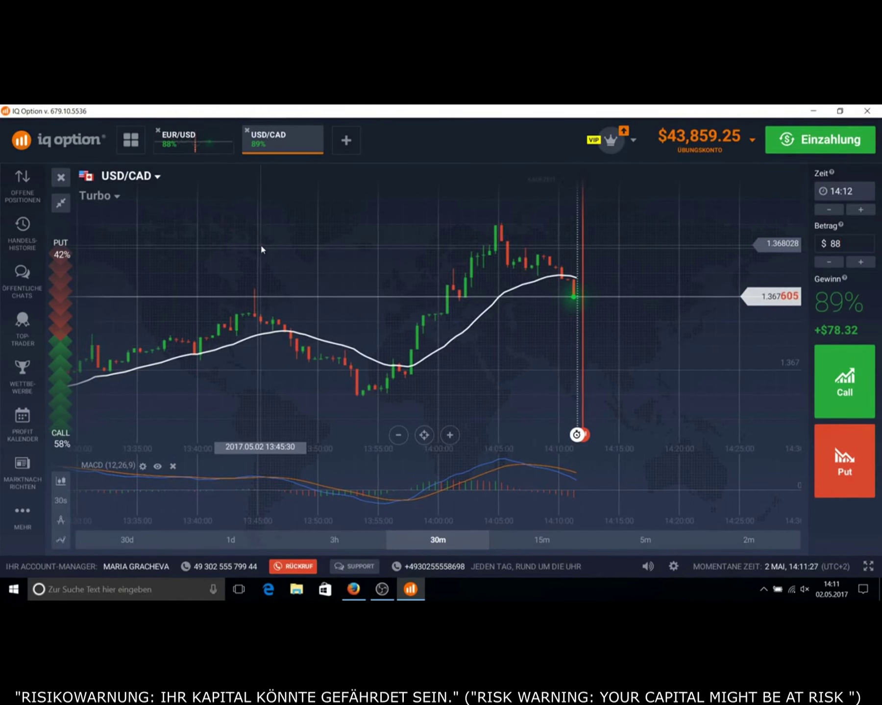
Step: Review the results of the recent USD/CAD turbo trades in the trading history and close it
click(40, 238)
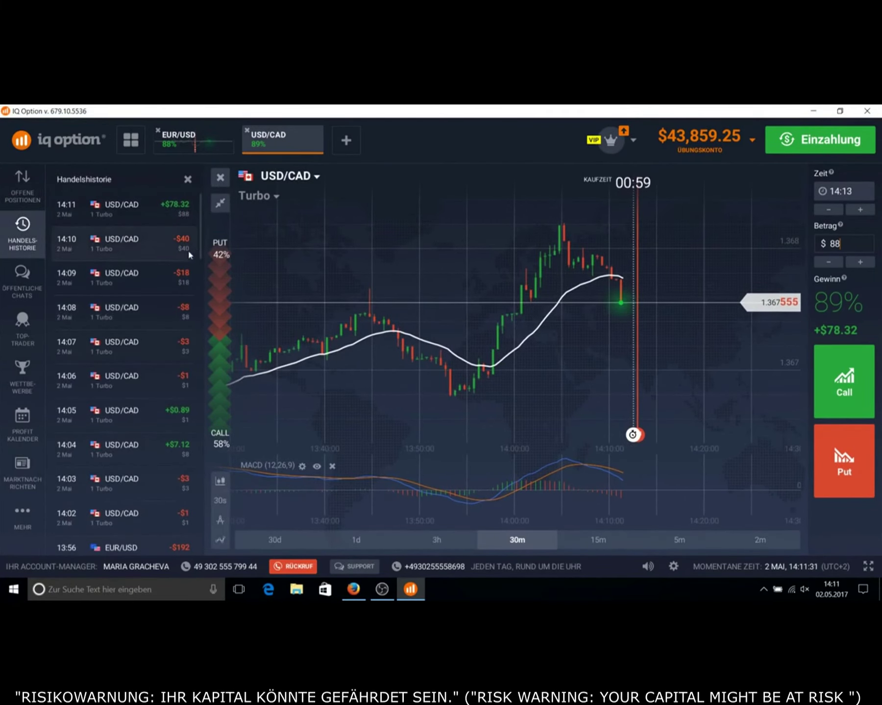
click(188, 179)
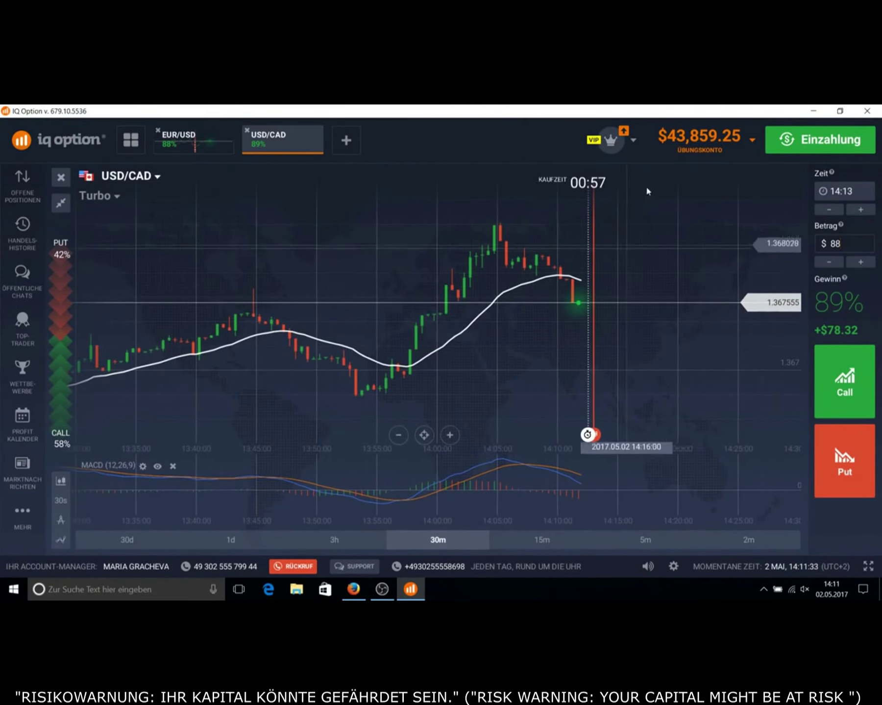